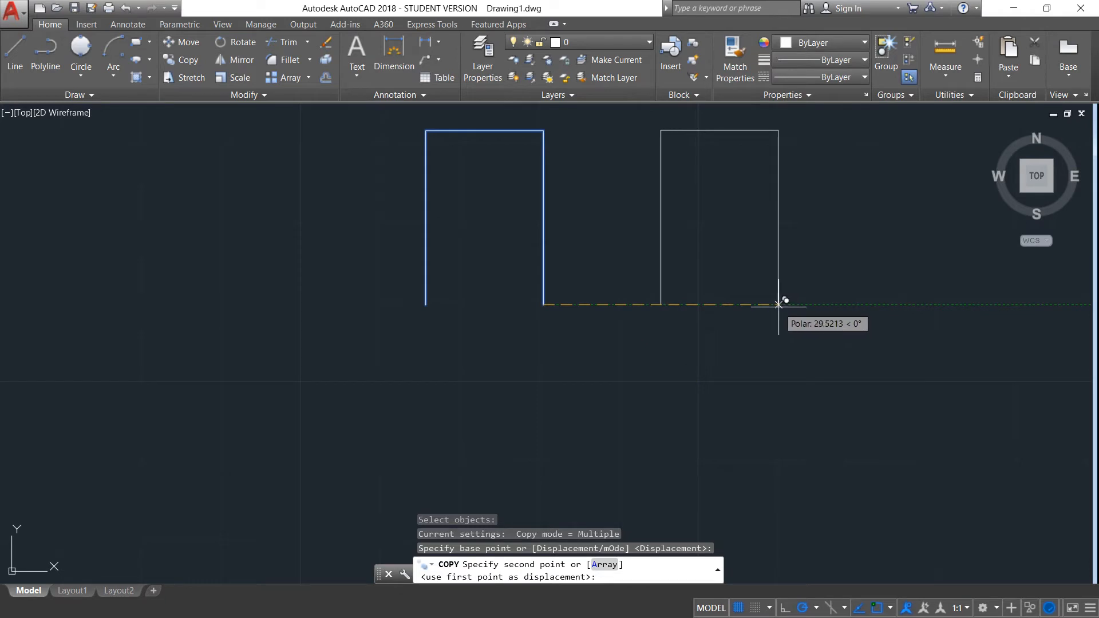
# - Place the copy of the open three-sided outline about 29.52 units horizontally to the right of the original and finish copying
pyautogui.click(778, 305)
pyautogui.press('Escape')
pyautogui.moveTo(820, 344)
pyautogui.mouseDown(button='middle')
pyautogui.moveTo(766, 366)
pyautogui.moveTo(780, 385)
pyautogui.mouseUp(button='middle')
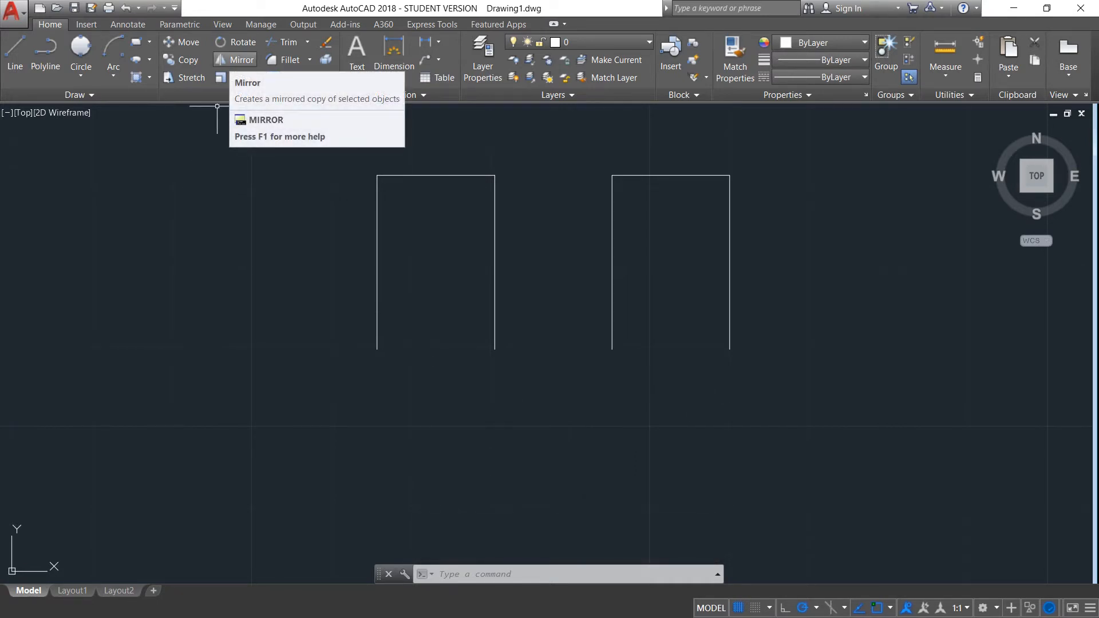
# - Mirror both open outlines downward about the horizontal line through their lower endpoints, keeping the source objects
pyautogui.click(234, 60)
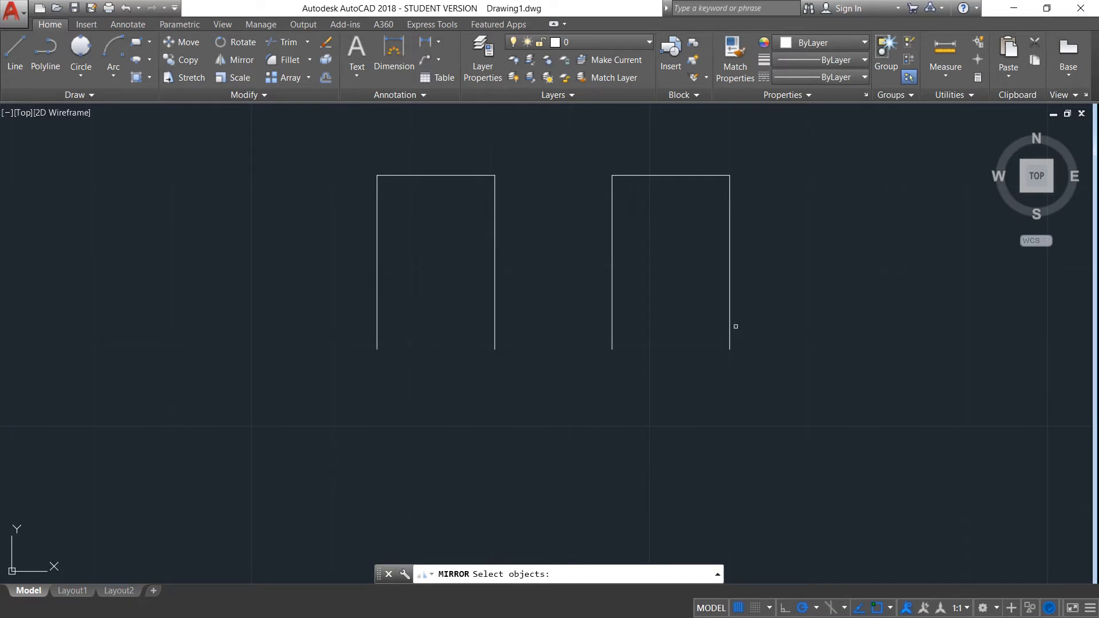
pyautogui.click(730, 327)
pyautogui.click(493, 324)
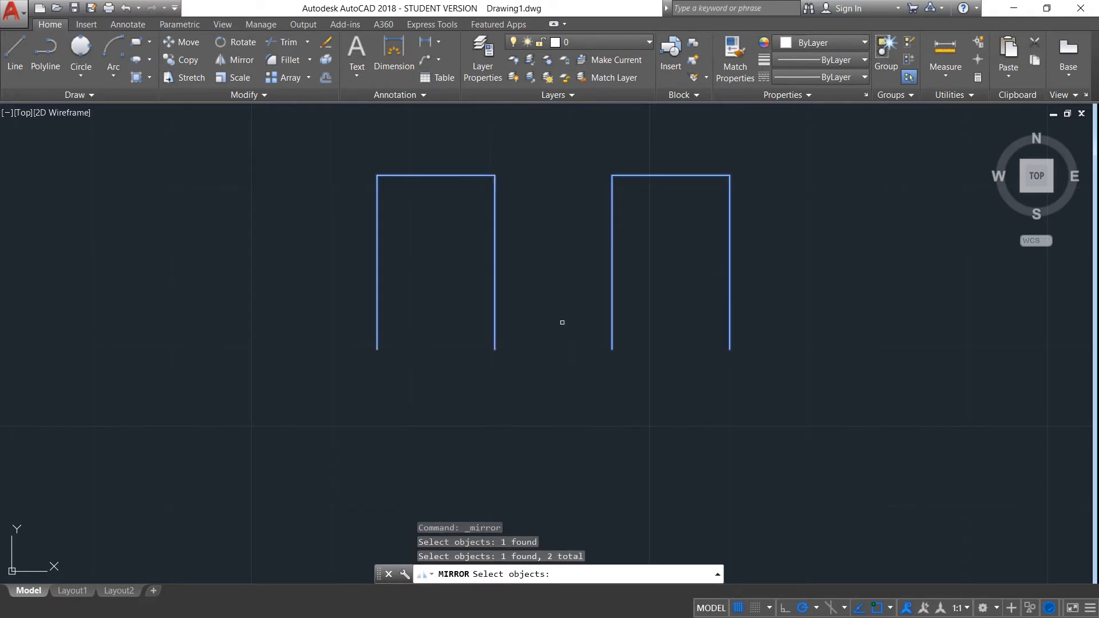
pyautogui.press('Return')
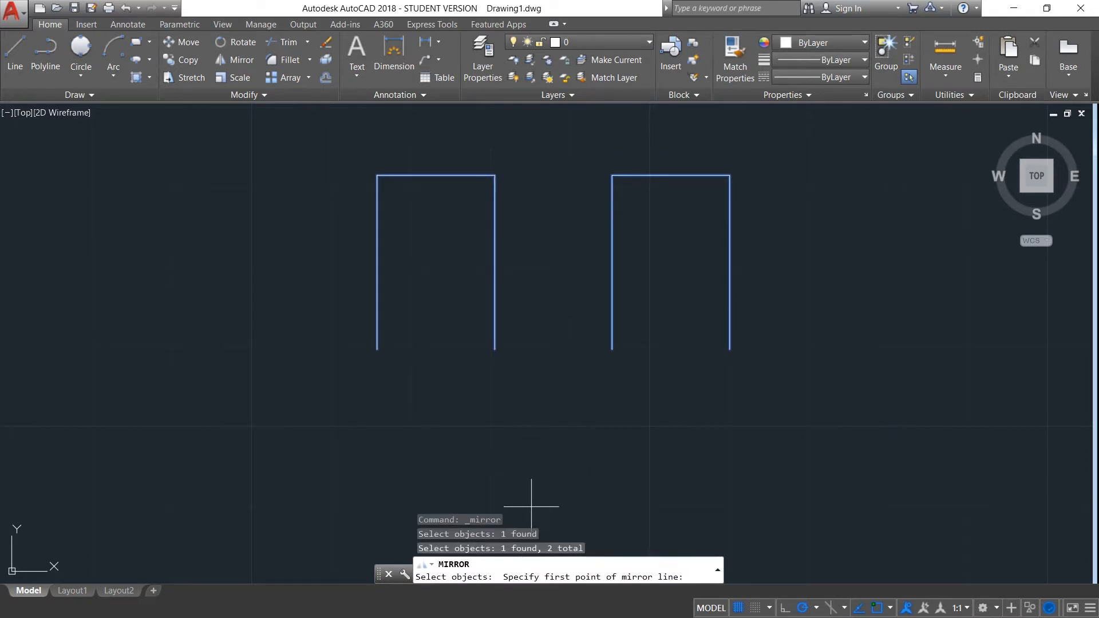
pyautogui.click(377, 350)
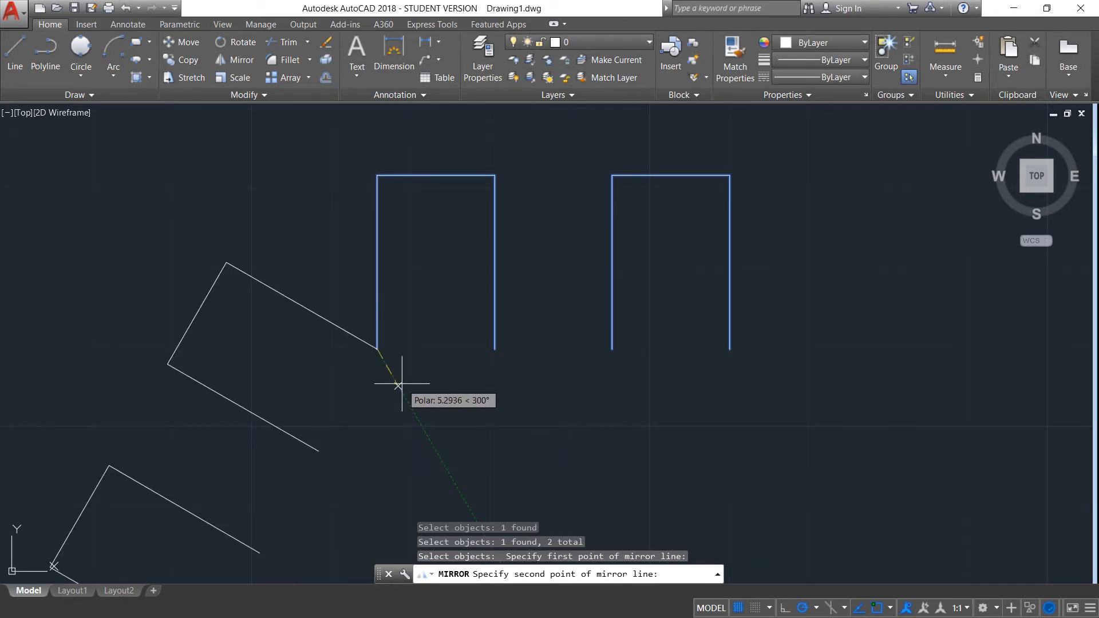
pyautogui.click(835, 348)
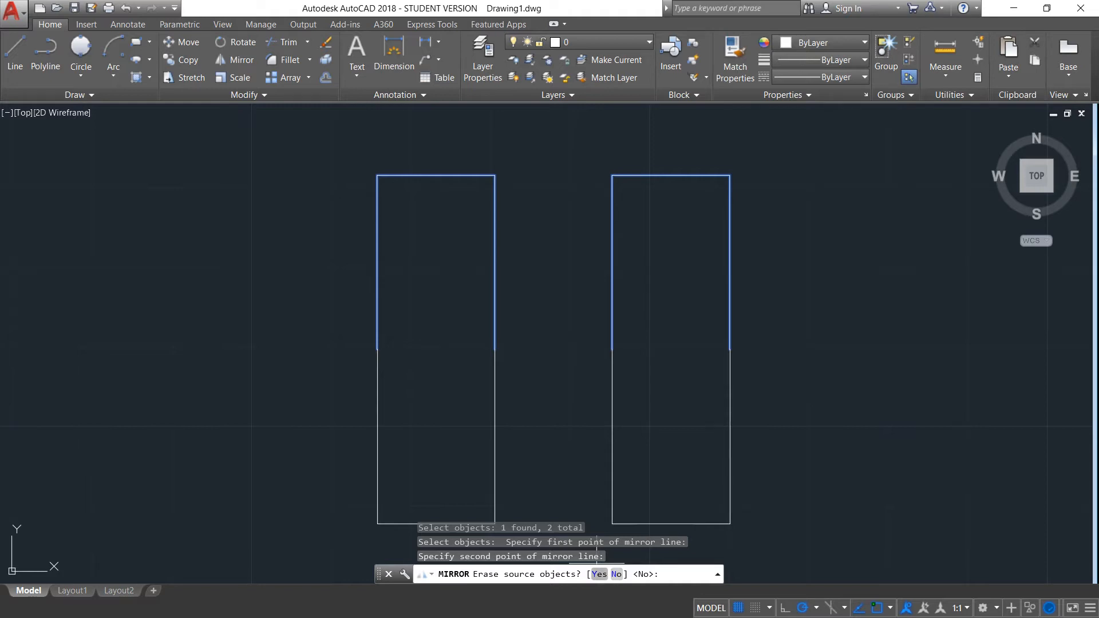
pyautogui.write('N')
pyautogui.press('Return')
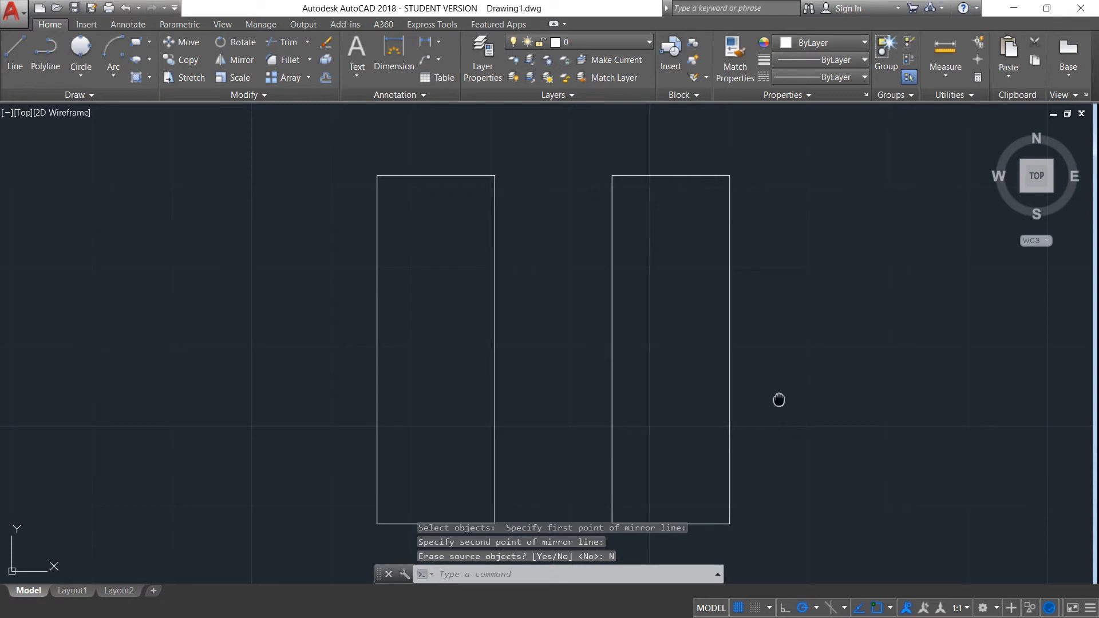
pyautogui.moveTo(780, 400); pyautogui.dragTo(765, 379, button='middle')
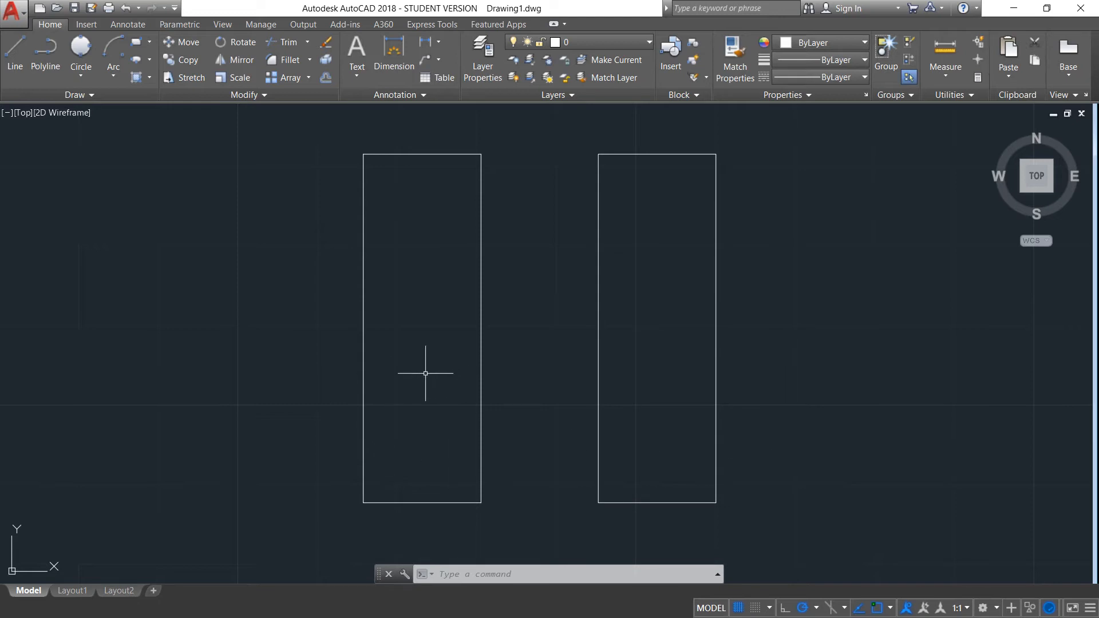
pyautogui.scroll(4, 286, 201)
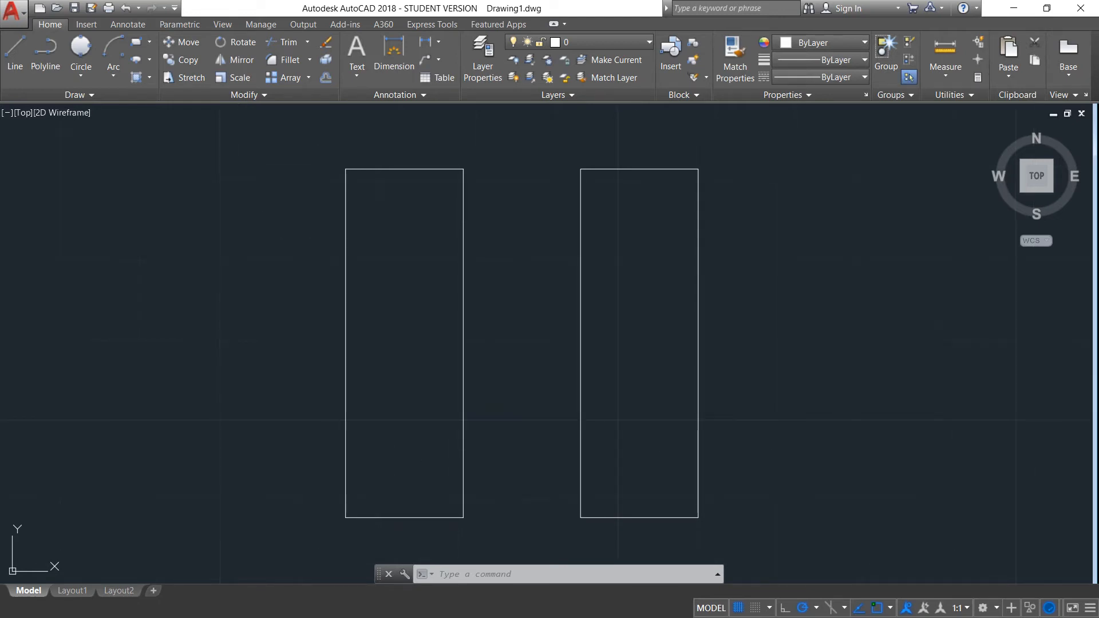
pyautogui.moveTo(469, 232); pyautogui.dragTo(388, 331, button='middle')
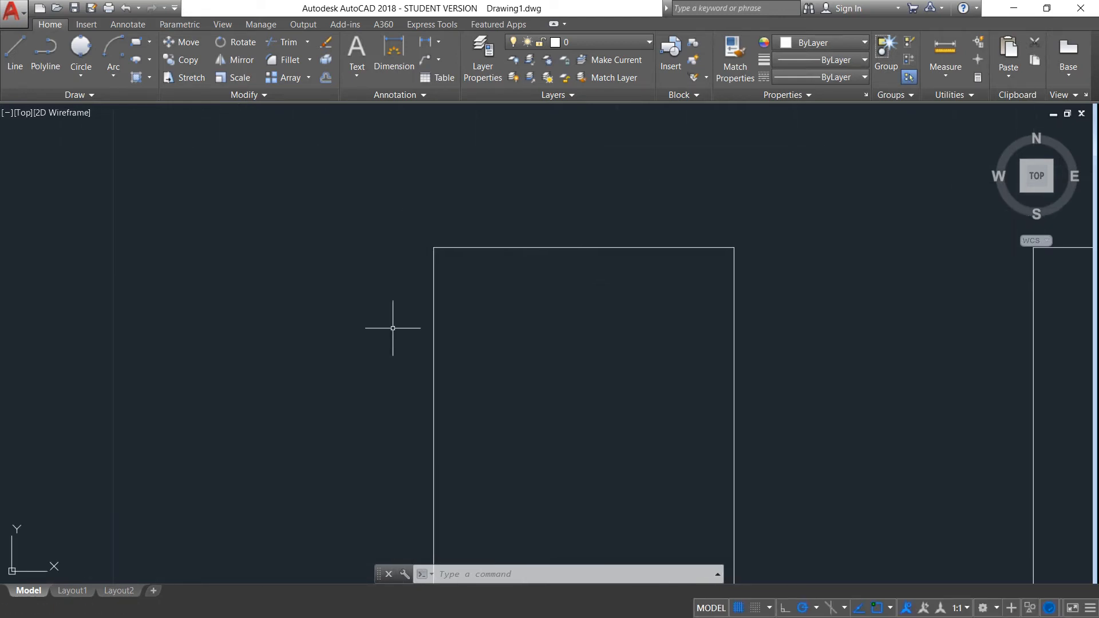
pyautogui.press('space')
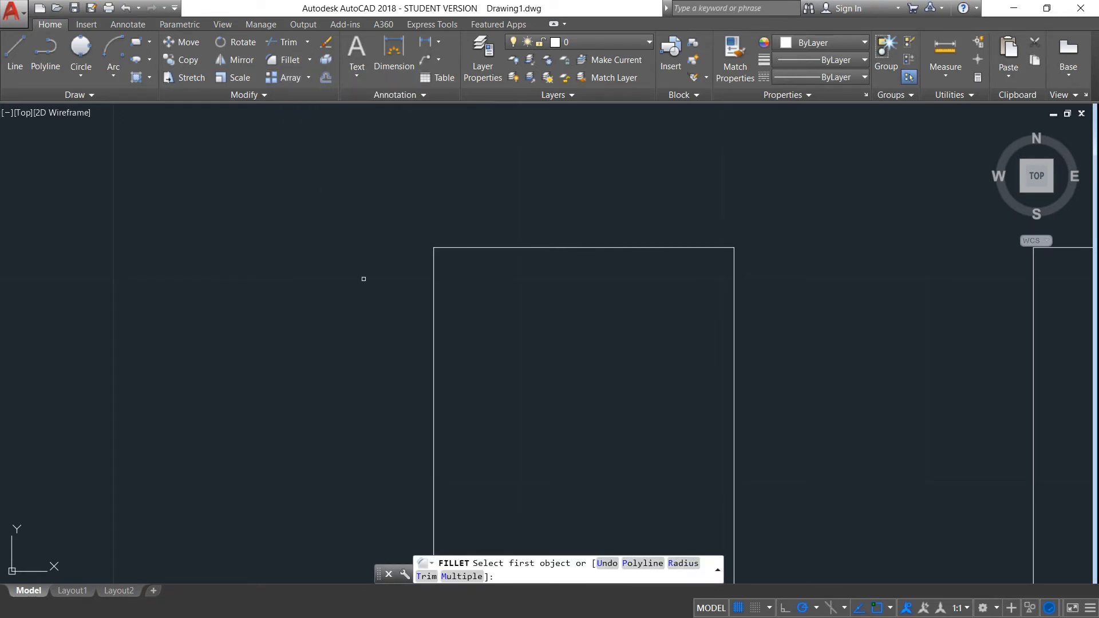
pyautogui.moveTo(363, 279); pyautogui.dragTo(333, 291, button='middle')
pyautogui.click(404, 276)
pyautogui.press('Escape')
pyautogui.scroll(-2, 454, 225)
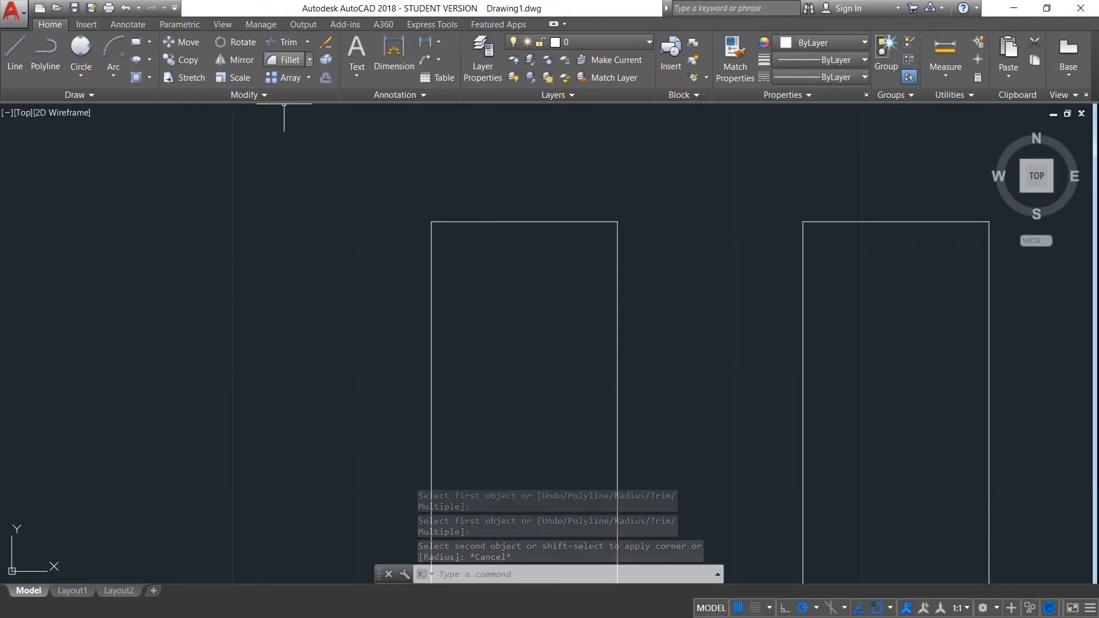
# - Fillet both upper corners of the left rectangle with a radius of 5
pyautogui.click(286, 59)
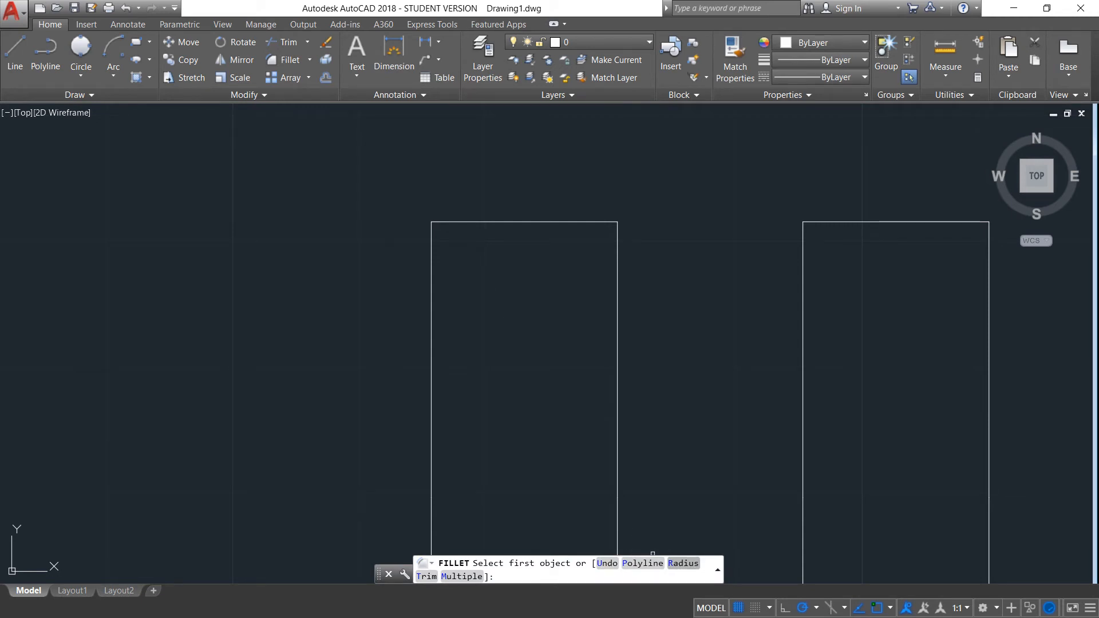
pyautogui.click(683, 563)
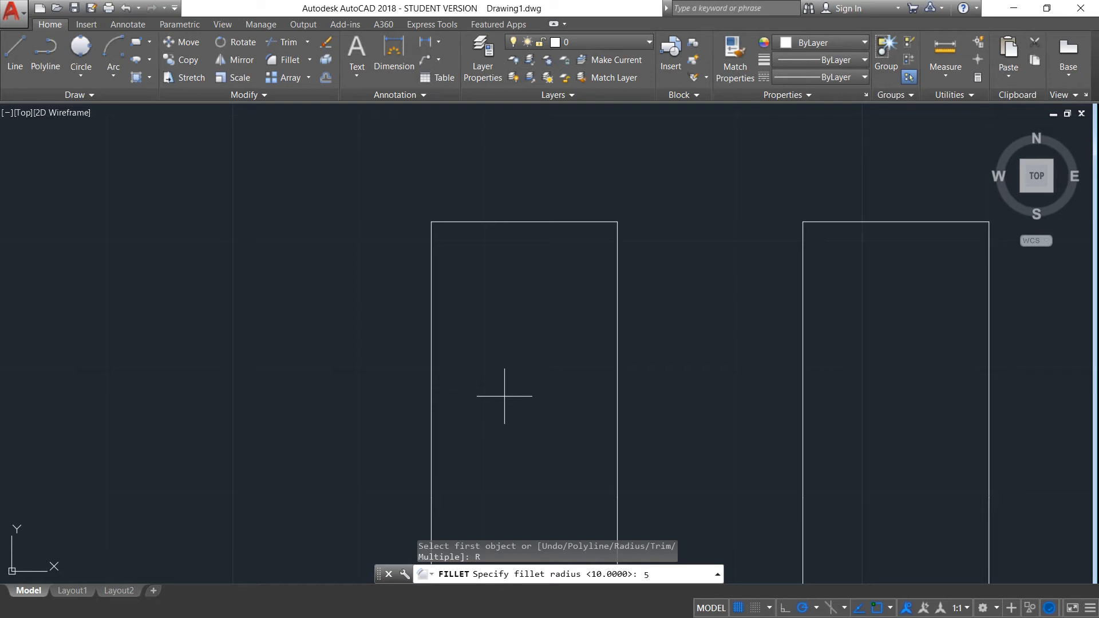
pyautogui.press('Return')
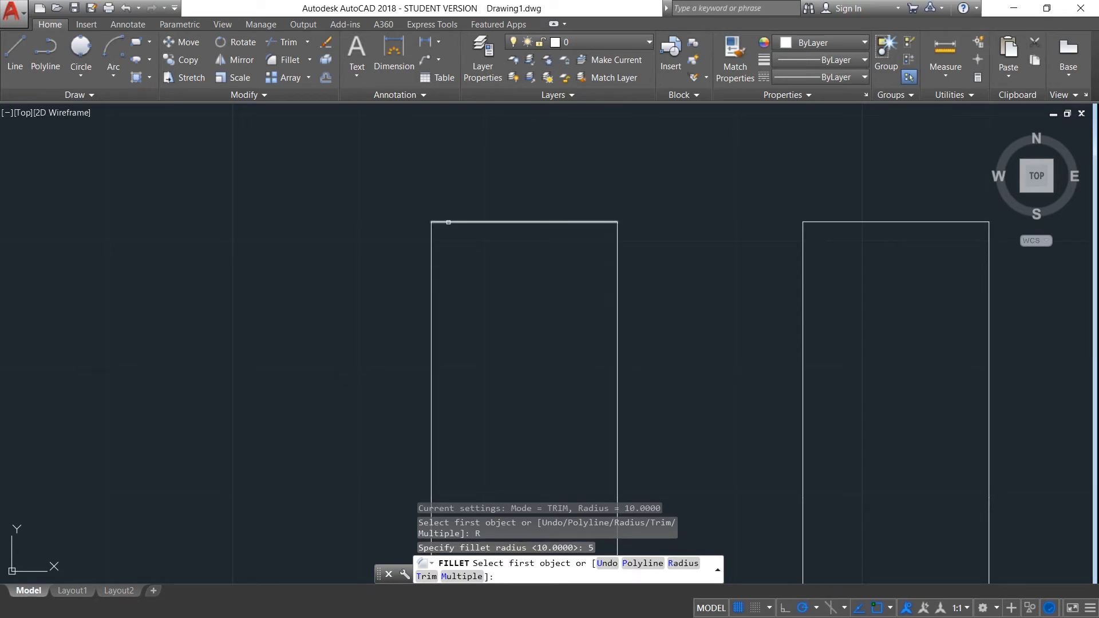
pyautogui.click(448, 222)
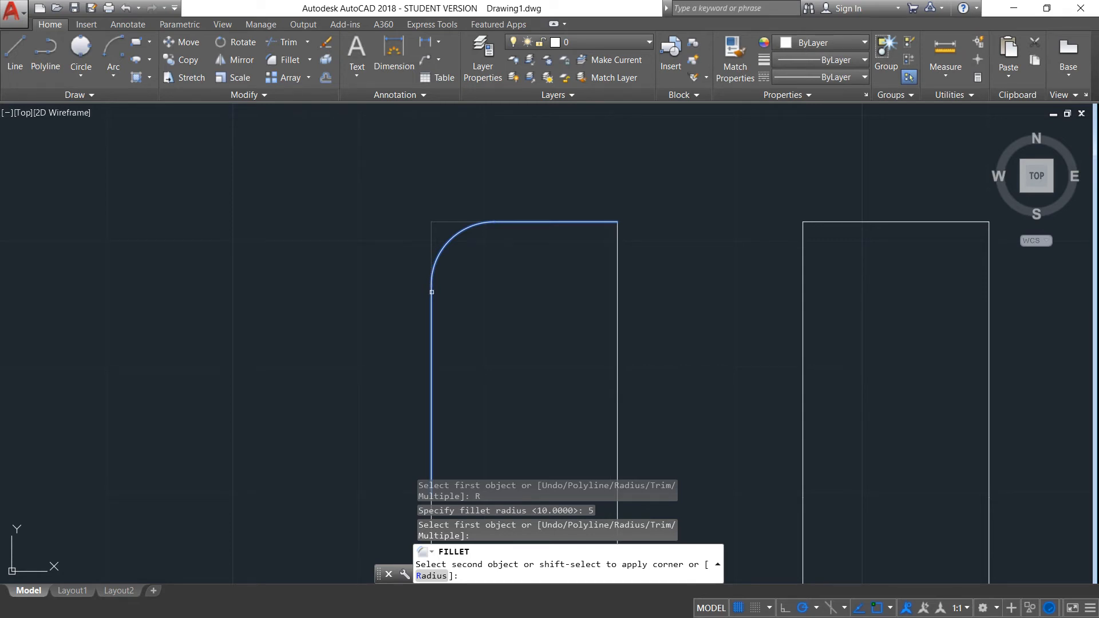
pyautogui.click(431, 292)
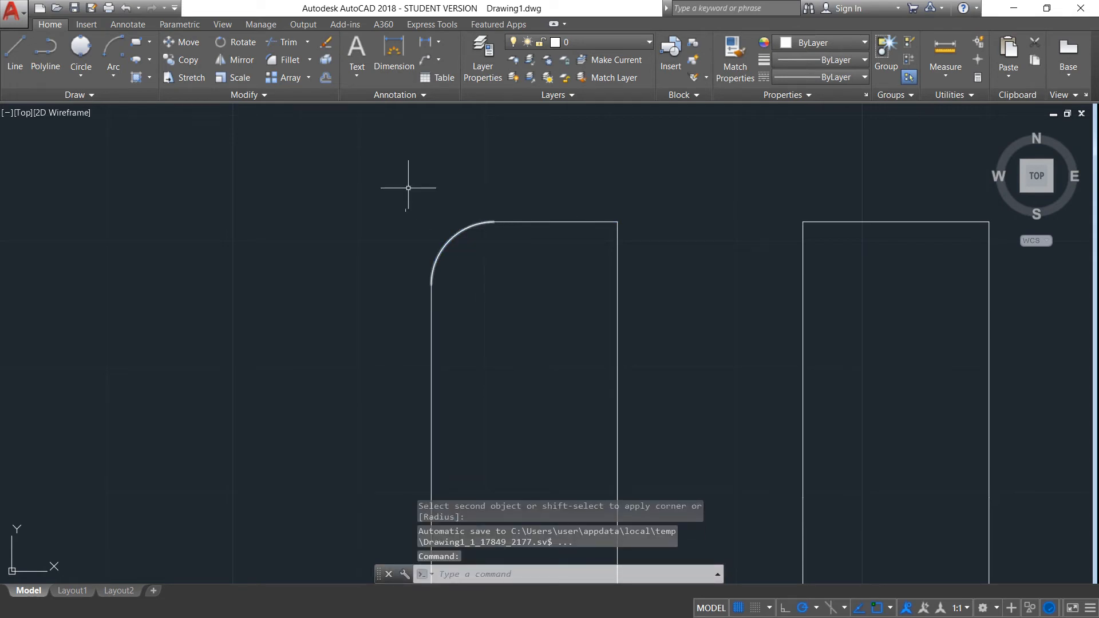
pyautogui.click(286, 60)
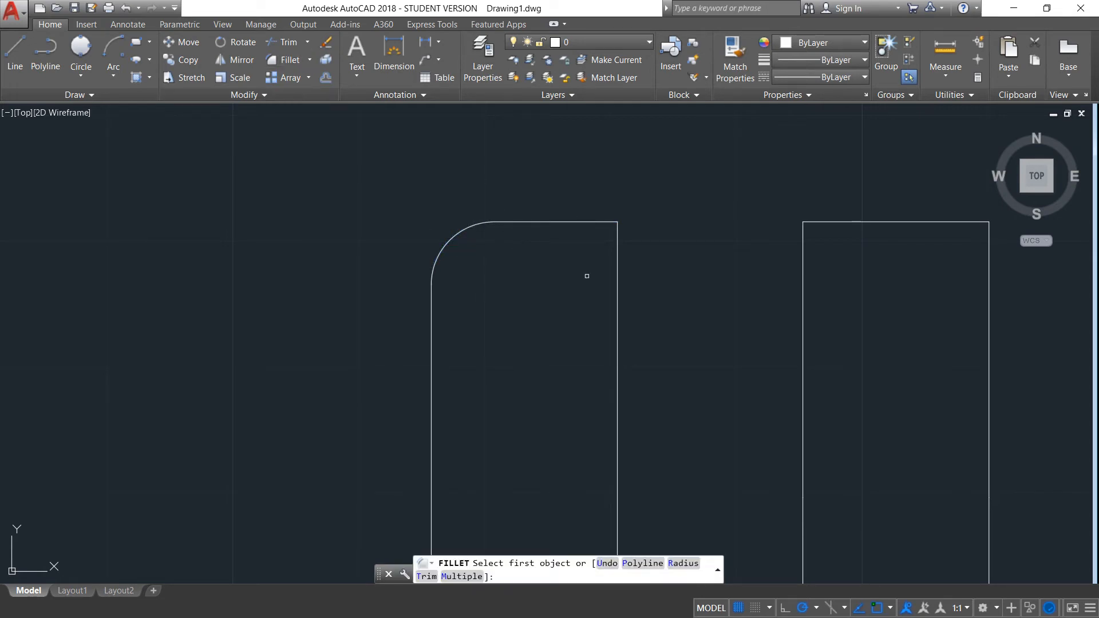
pyautogui.click(582, 221)
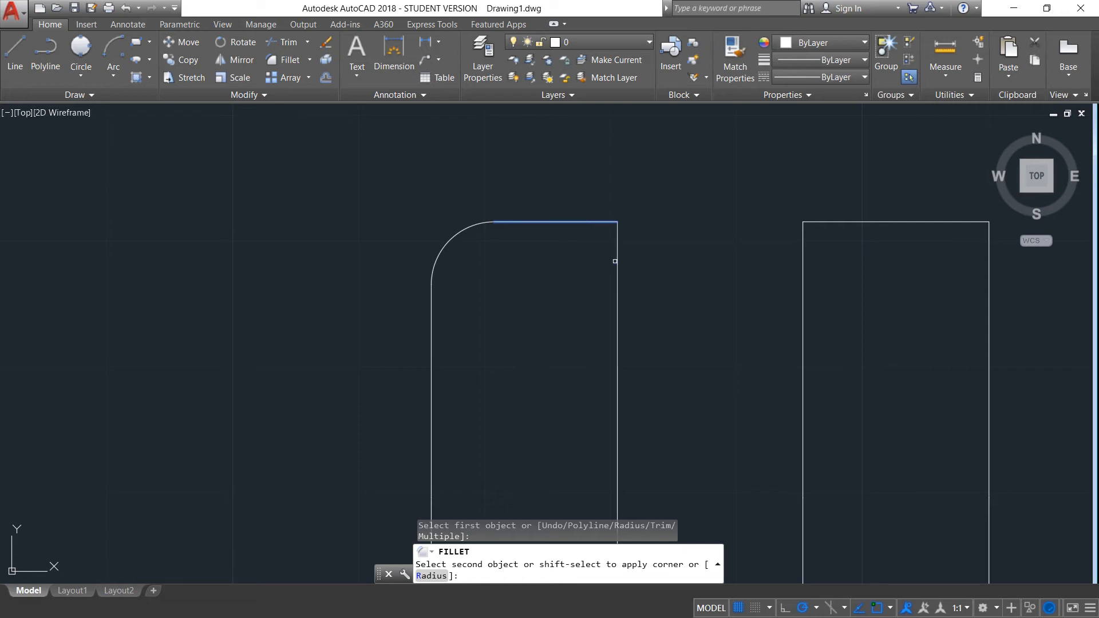
pyautogui.click(616, 265)
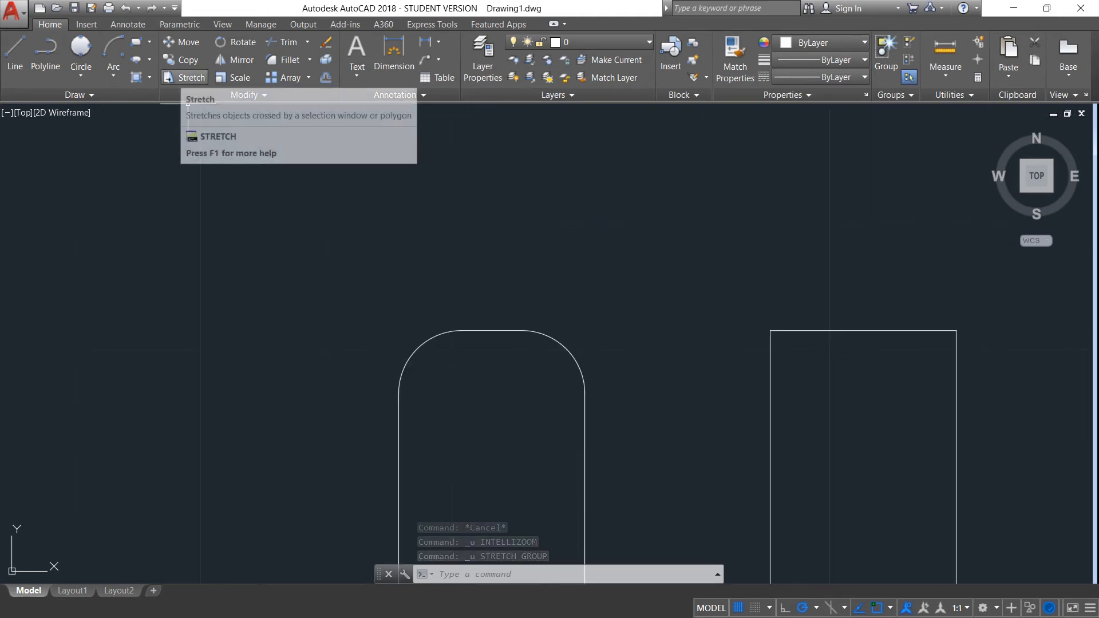
# - Use Stretch to shift the left shape's top line and two corner arcs about 11.43 units straight up from the line's midpoint
pyautogui.click(183, 77)
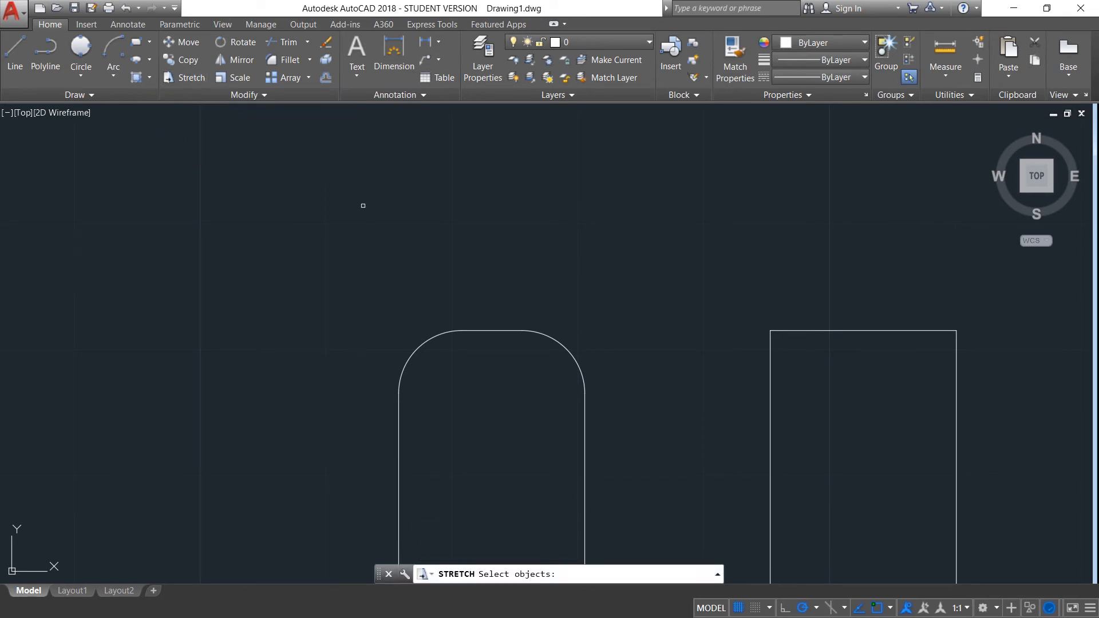
pyautogui.click(499, 331)
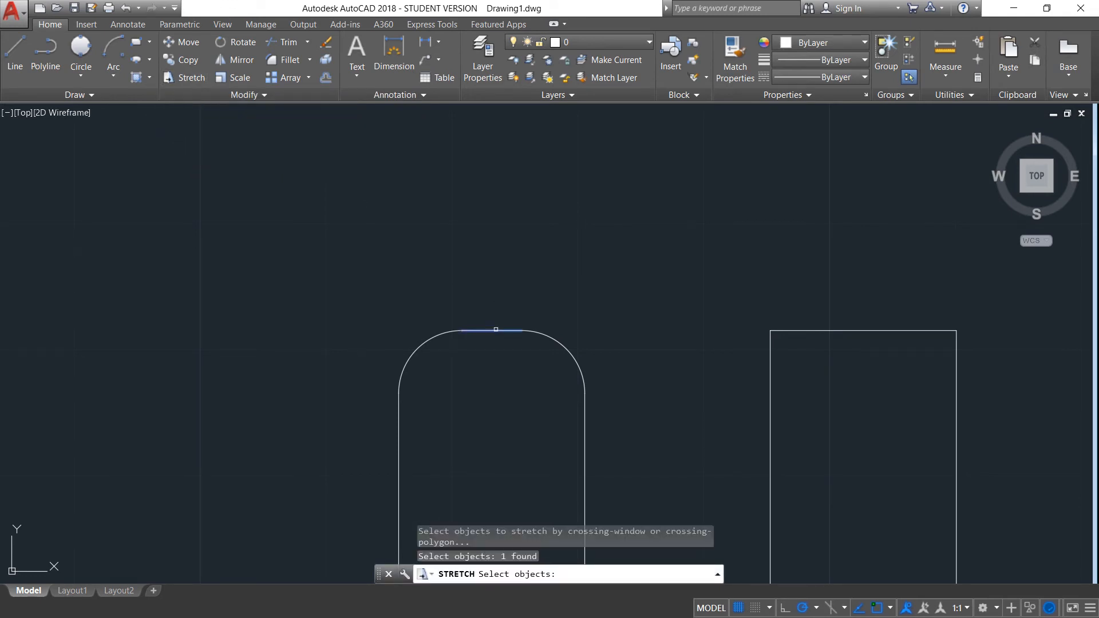
pyautogui.click(438, 337)
pyautogui.click(550, 339)
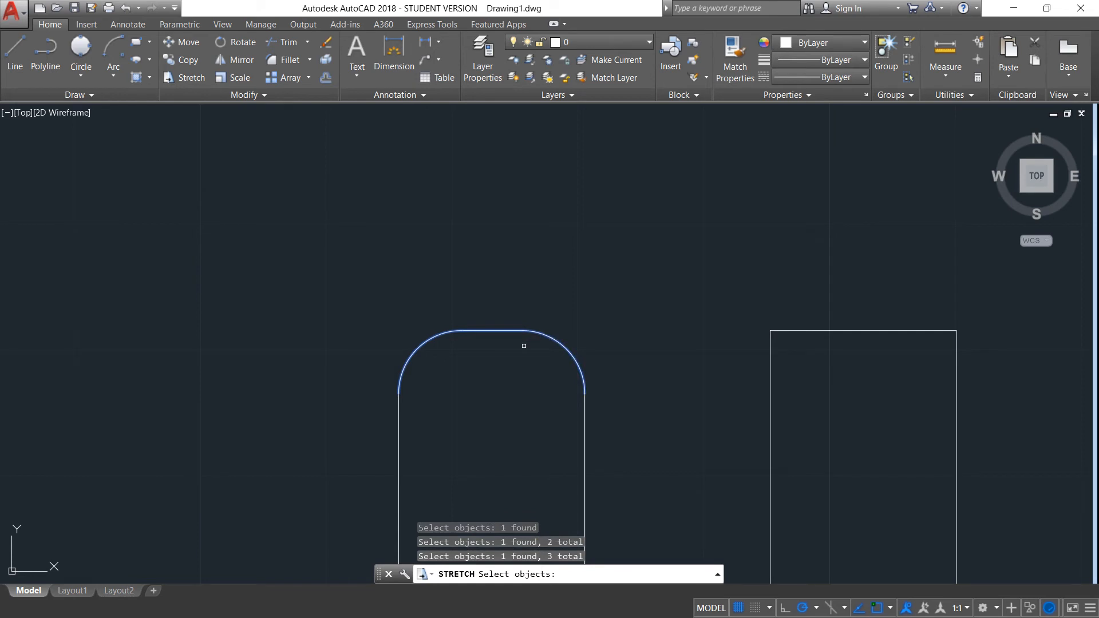
pyautogui.press('Return')
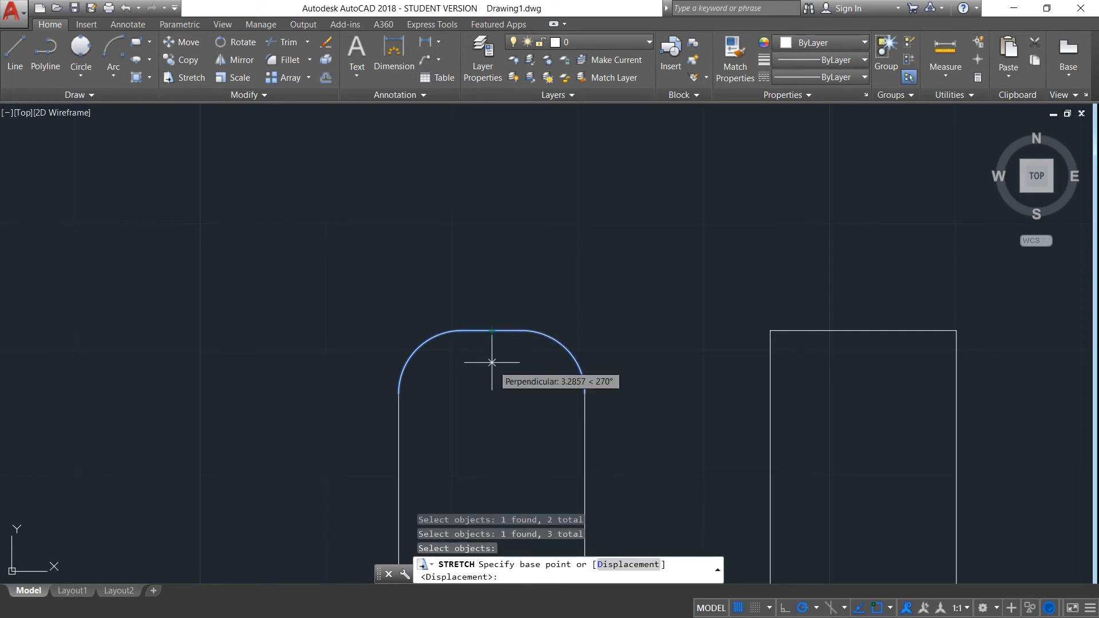
pyautogui.click(491, 330)
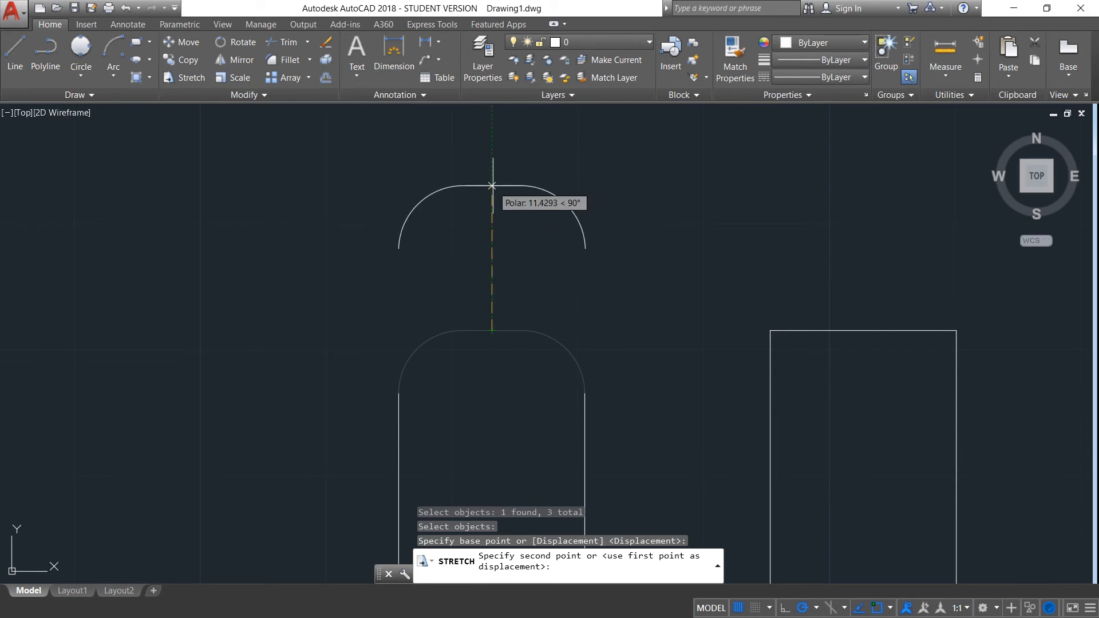
pyautogui.click(492, 185)
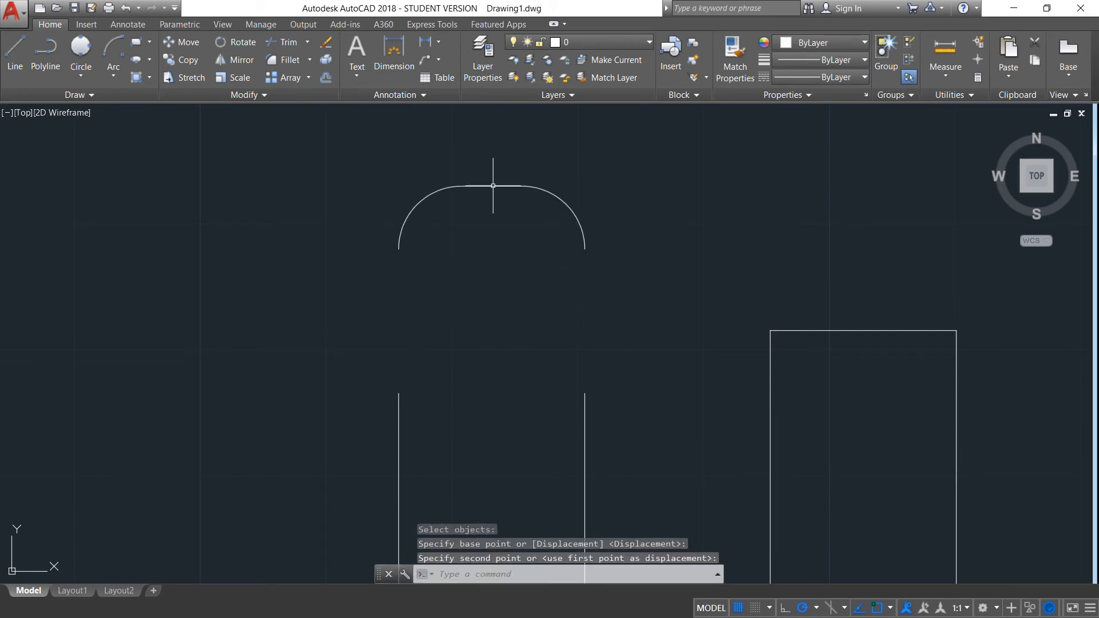
pyautogui.press('Escape')
# - Lengthen the left shape's two vertical side lines upward by their end grips to meet the endpoints of the raised arcs
pyautogui.click(584, 403)
pyautogui.click(584, 389)
pyautogui.press('Escape')
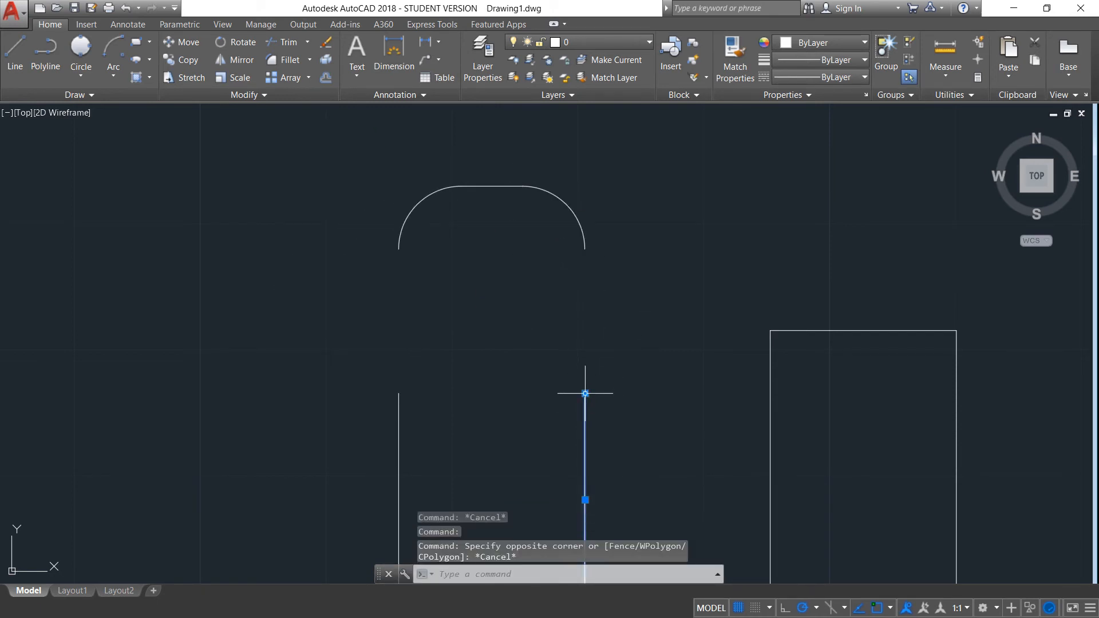
pyautogui.click(585, 394)
pyautogui.click(584, 248)
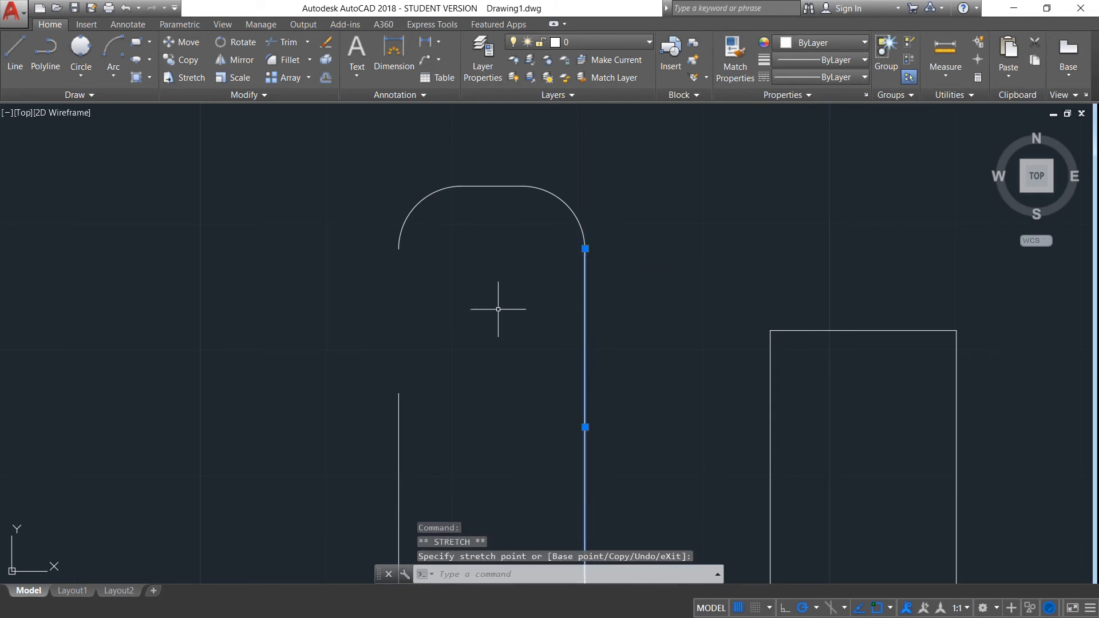
pyautogui.click(398, 406)
pyautogui.click(399, 393)
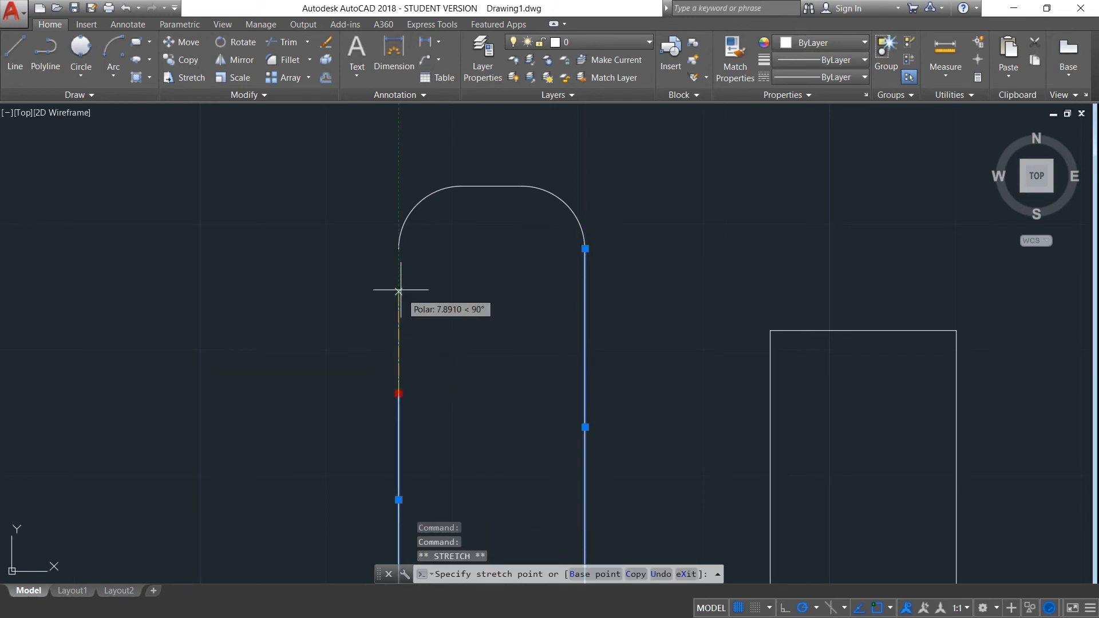
pyautogui.click(399, 248)
pyautogui.press('Escape')
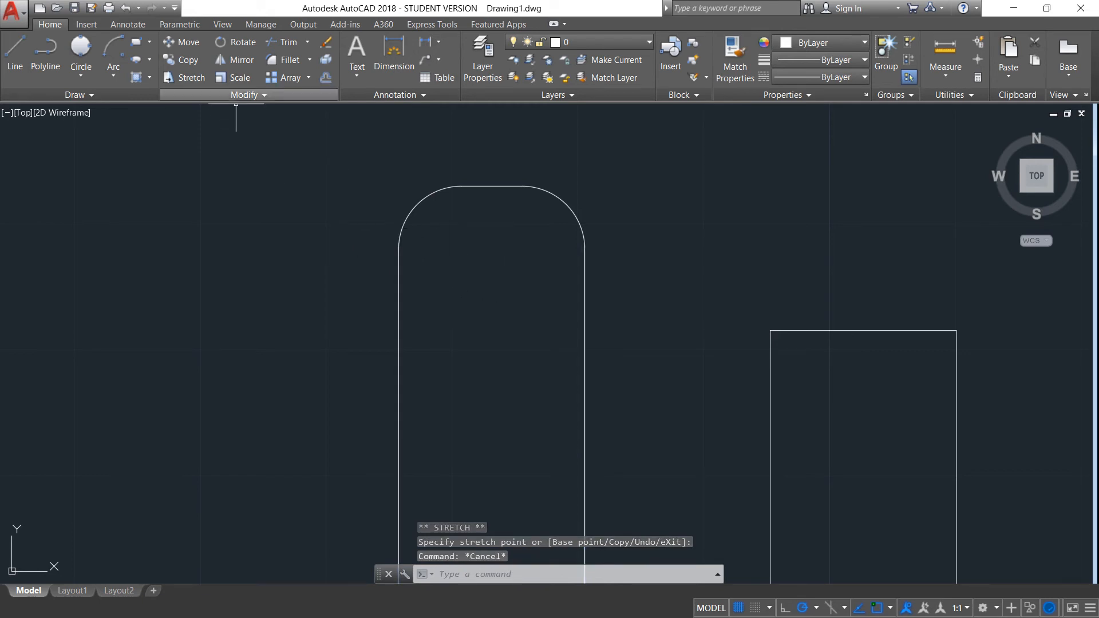
# - Scale all six lines and arcs of the left rounded shape by a factor of 2 about its lower-left corner
pyautogui.click(233, 77)
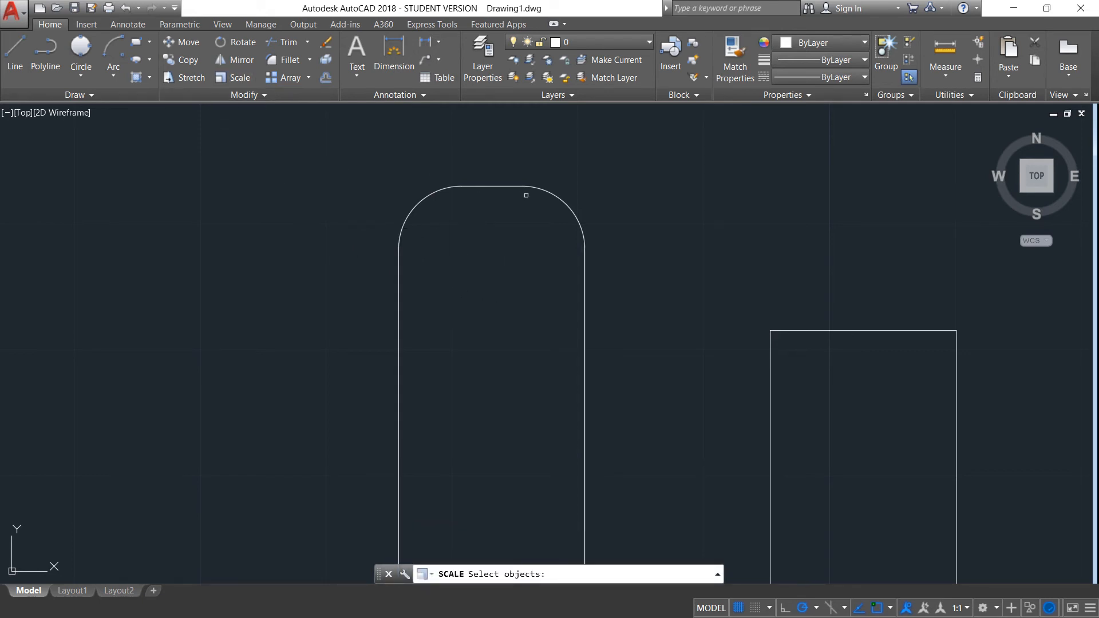
pyautogui.scroll(-2, 589, 258)
pyautogui.moveTo(589, 257); pyautogui.dragTo(547, 146, button='middle')
pyautogui.moveTo(552, 244); pyautogui.dragTo(549, 256, button='middle')
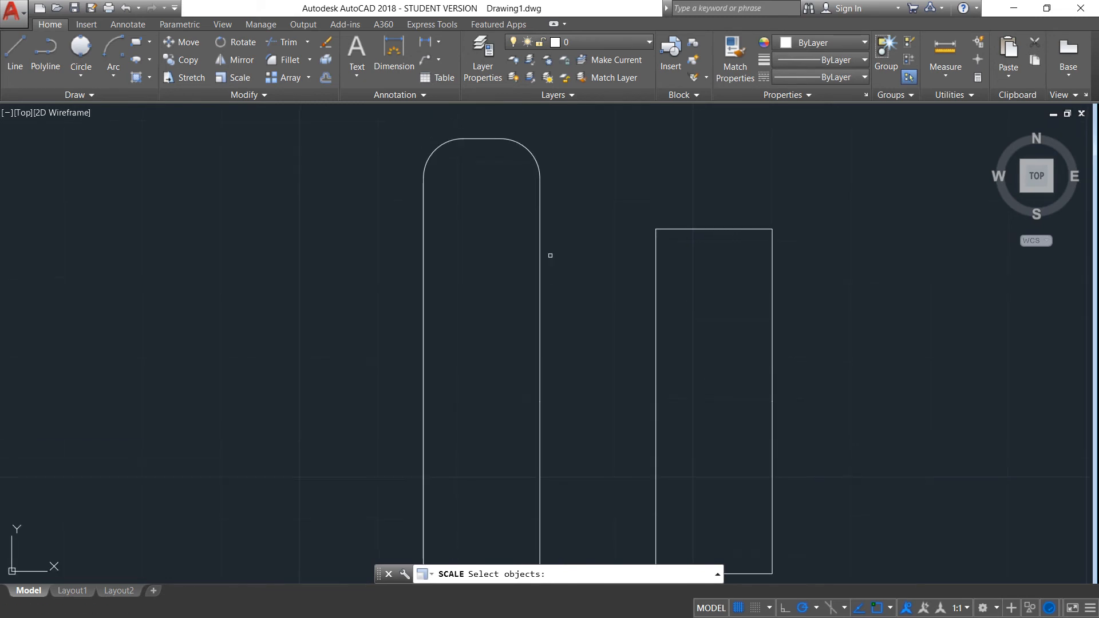
pyautogui.click(533, 161)
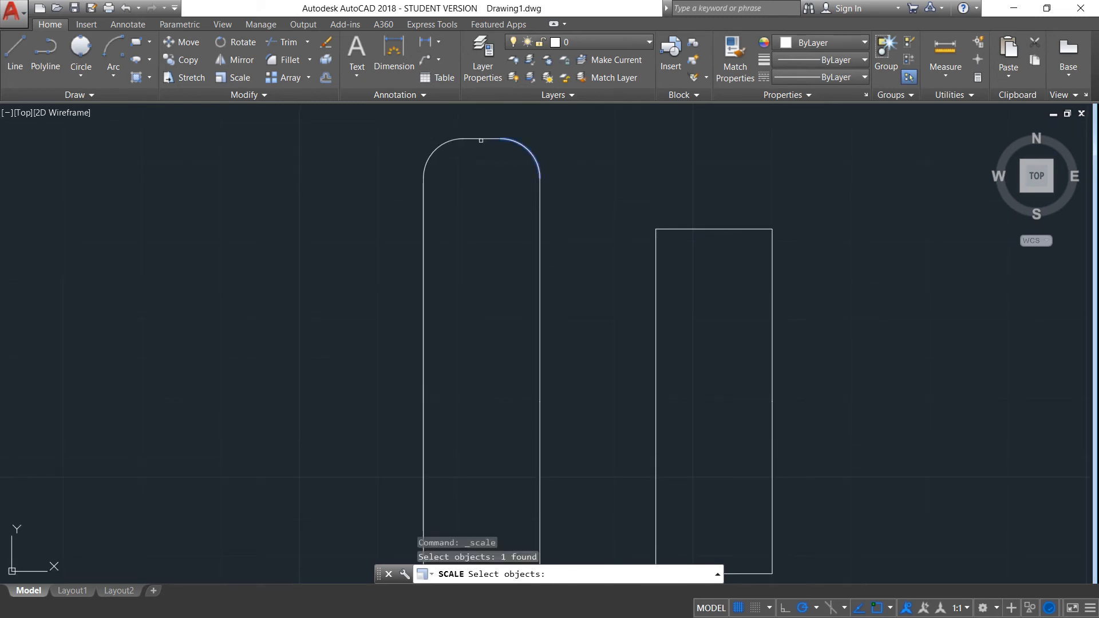
pyautogui.click(480, 140)
pyautogui.click(471, 136)
pyautogui.click(477, 165)
pyautogui.click(427, 140)
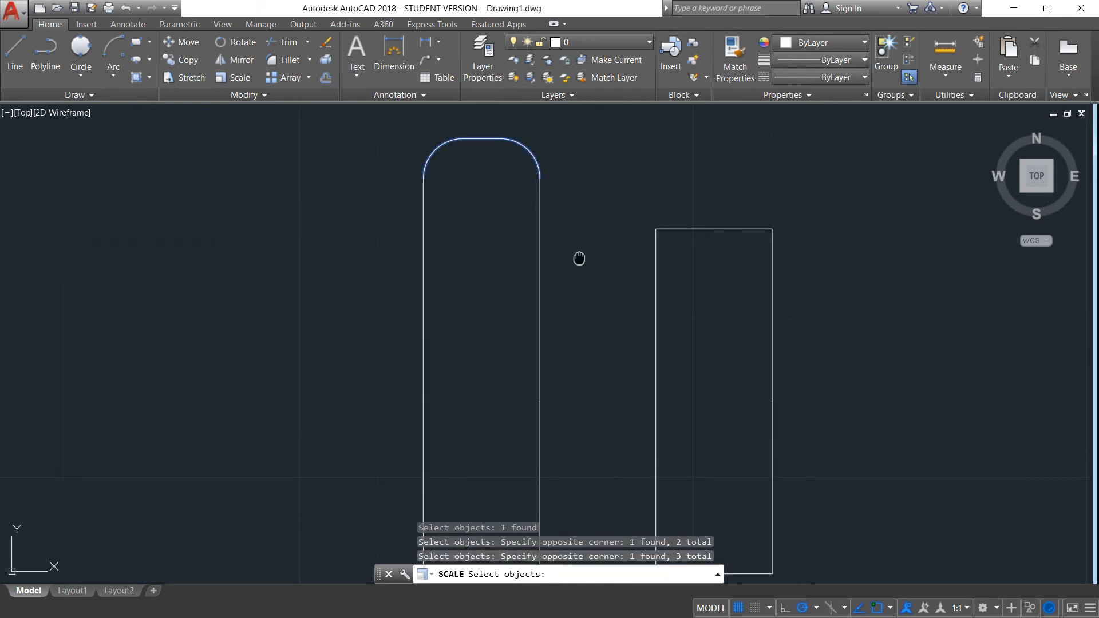
pyautogui.moveTo(579, 258); pyautogui.dragTo(574, 177, button='middle')
pyautogui.scroll(-2, 561, 481)
pyautogui.click(561, 481)
pyautogui.click(405, 229)
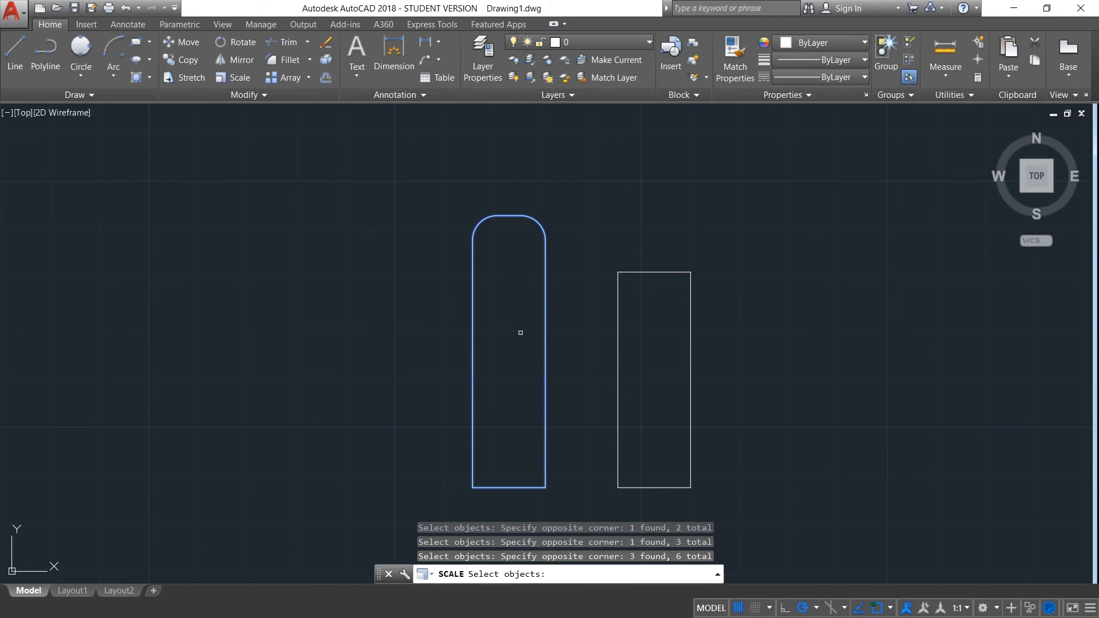
pyautogui.press('Return')
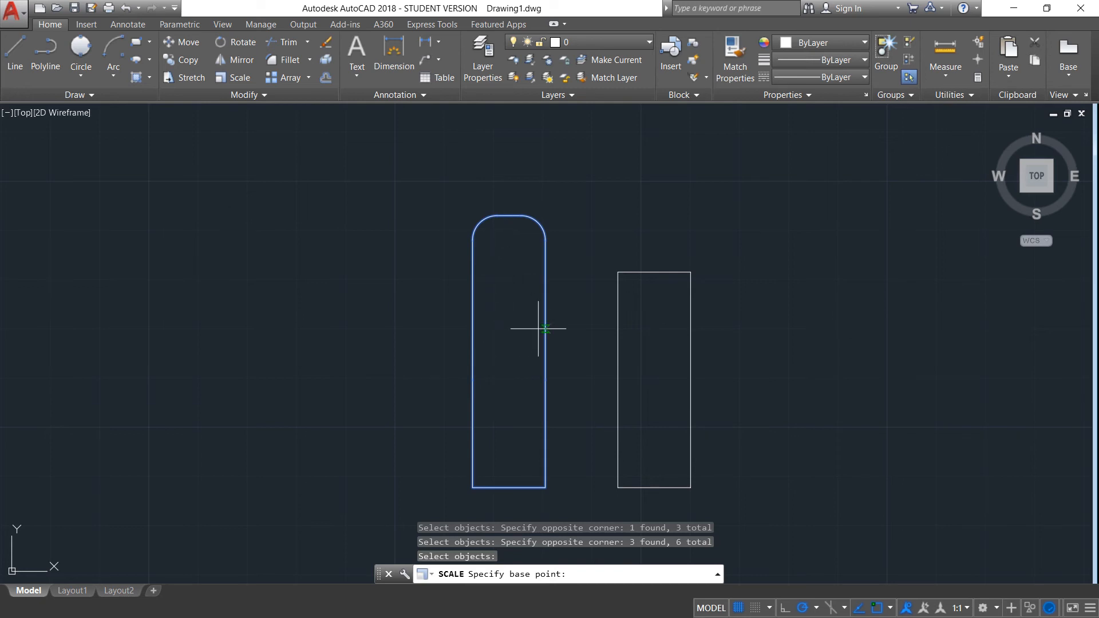
pyautogui.click(472, 488)
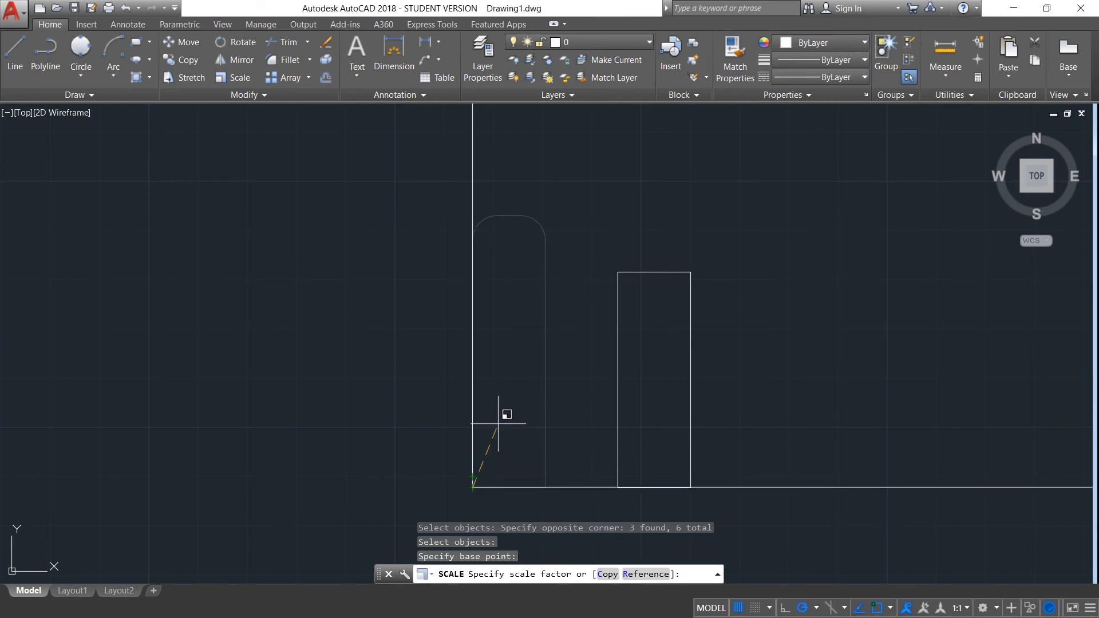
pyautogui.write('2')
pyautogui.press('Return')
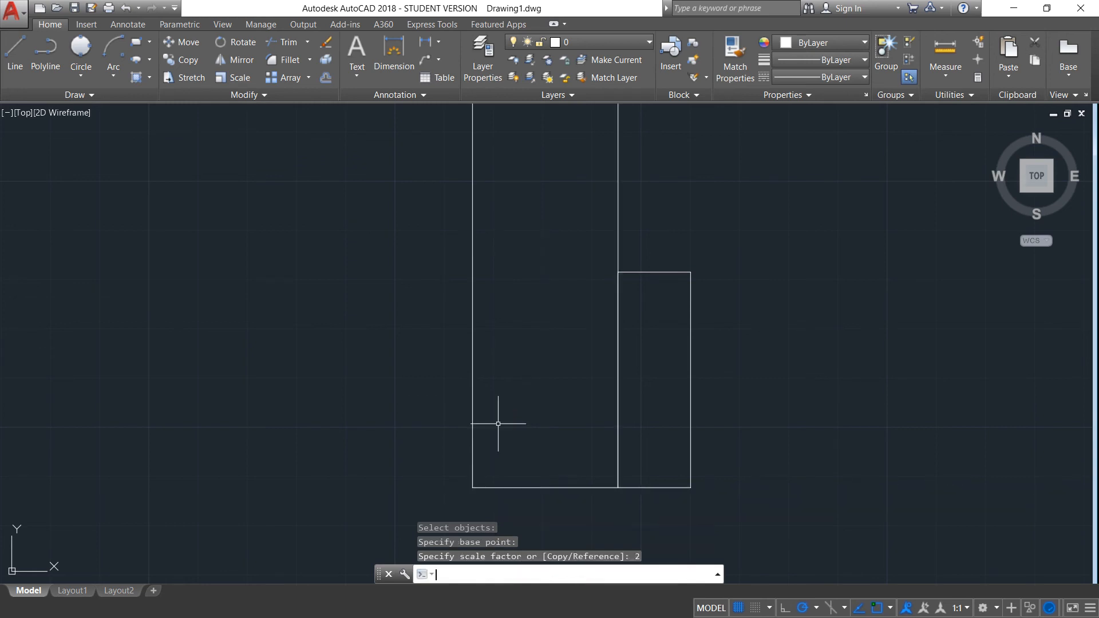
pyautogui.scroll(-2, 536, 361)
pyautogui.scroll(-2, 540, 357)
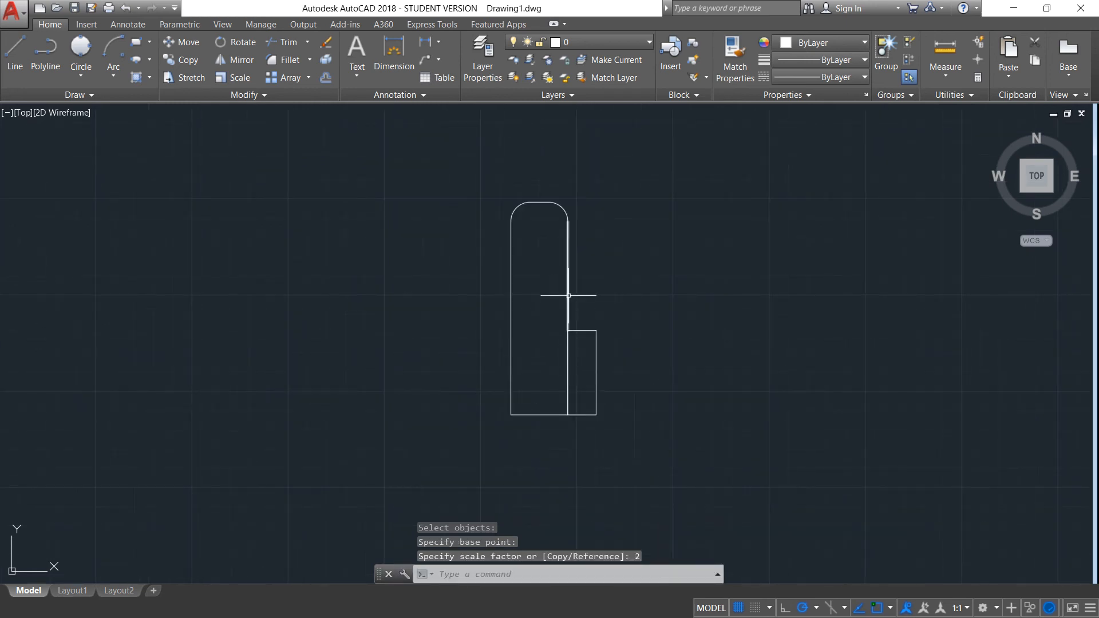
pyautogui.scroll(2, 573, 283)
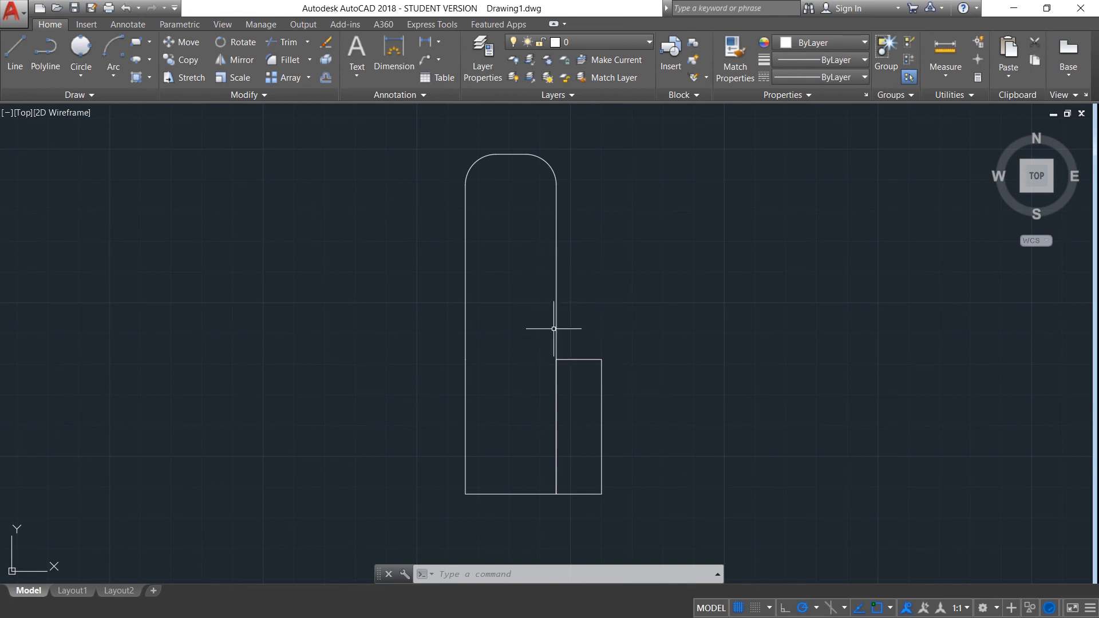
# - Undo the last erase and the rectangular array made before it
pyautogui.hotkey('ctrl', 'z')
pyautogui.hotkey('ctrl', 'z')
pyautogui.hotkey('ctrl', 'z')
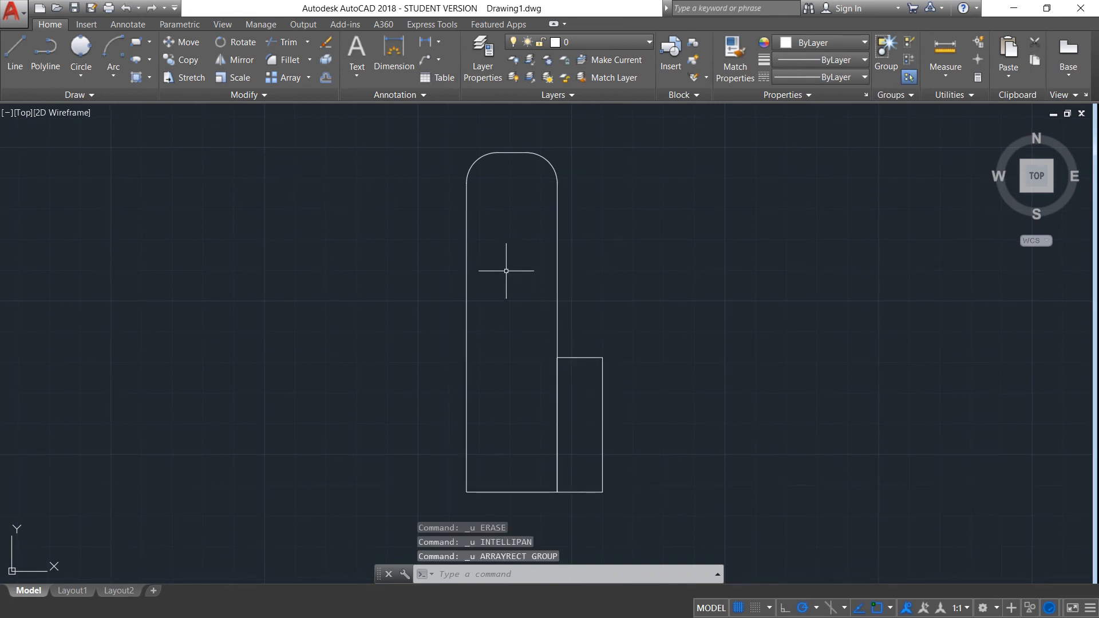